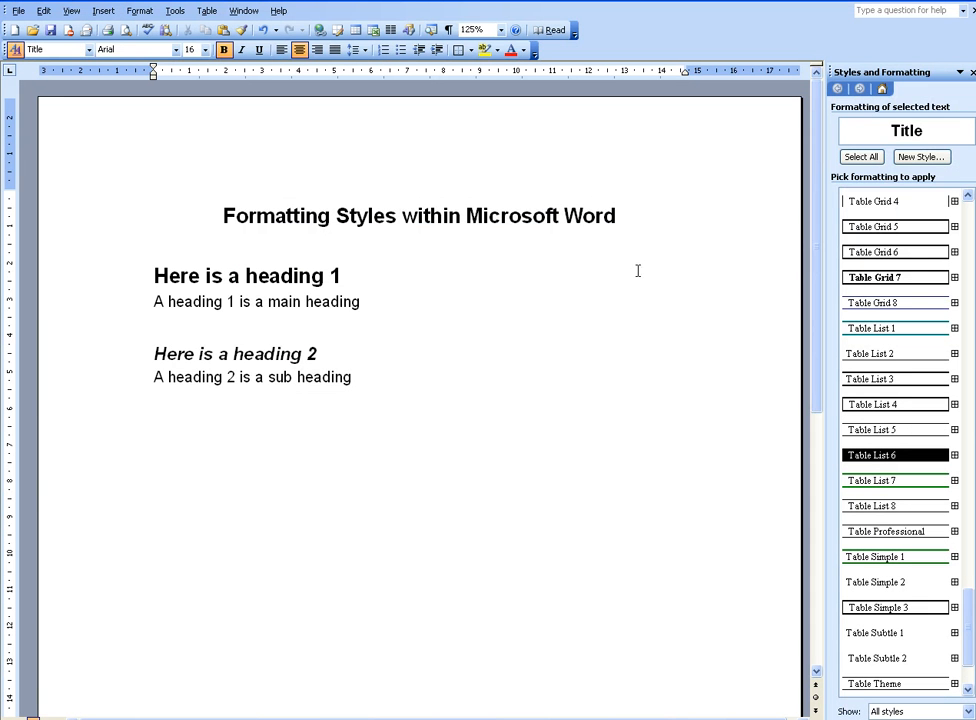
Check the styles of the title and both headings, and limit the style list to formatting in use
{"action": "left_click", "coordinate": [368, 218]}
{"action": "left_click", "coordinate": [271, 277]}
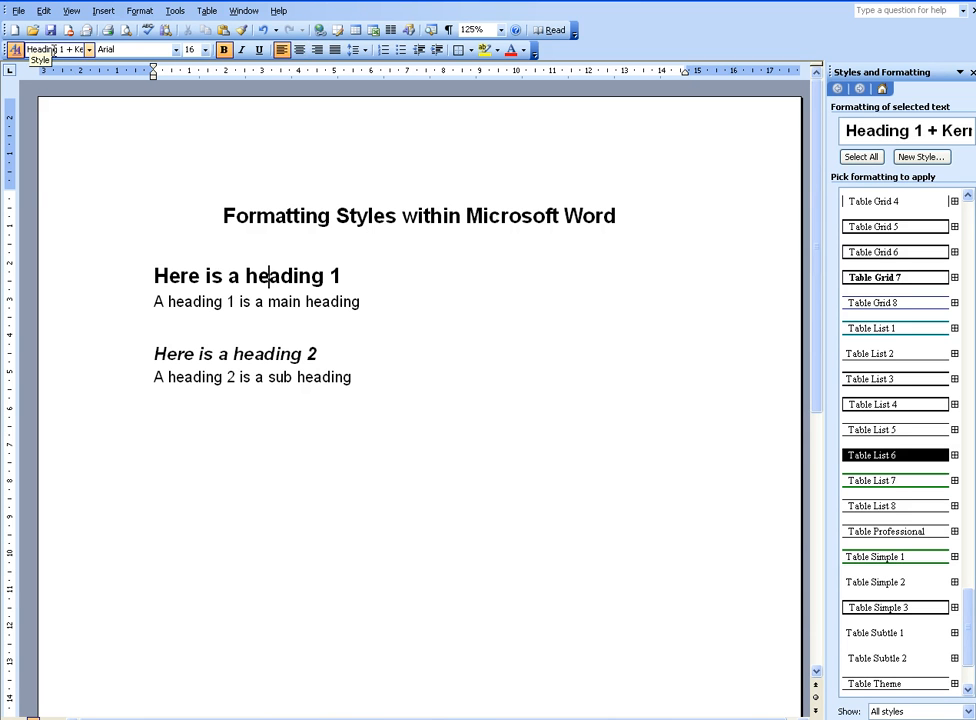
{"action": "left_click", "coordinate": [264, 356]}
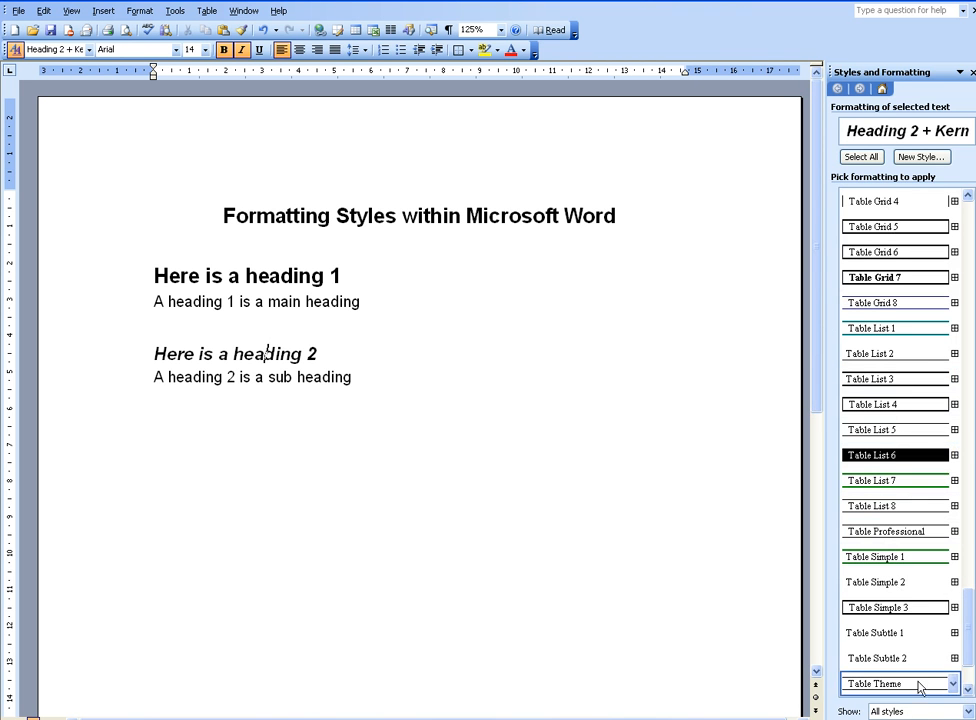
{"action": "left_click", "coordinate": [968, 711]}
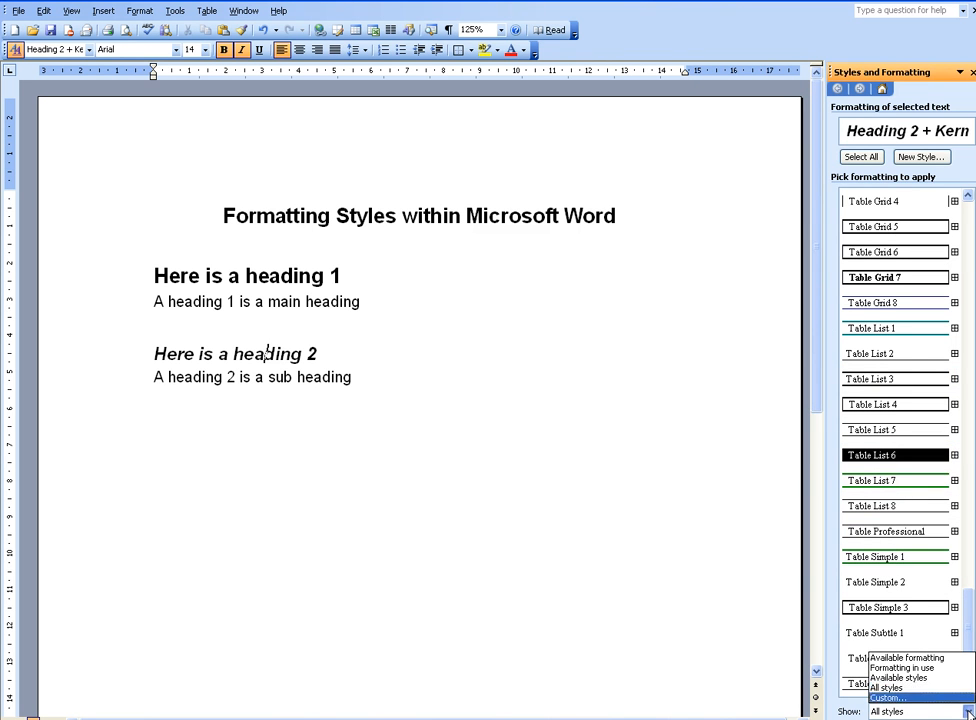
{"action": "left_click", "coordinate": [905, 670]}
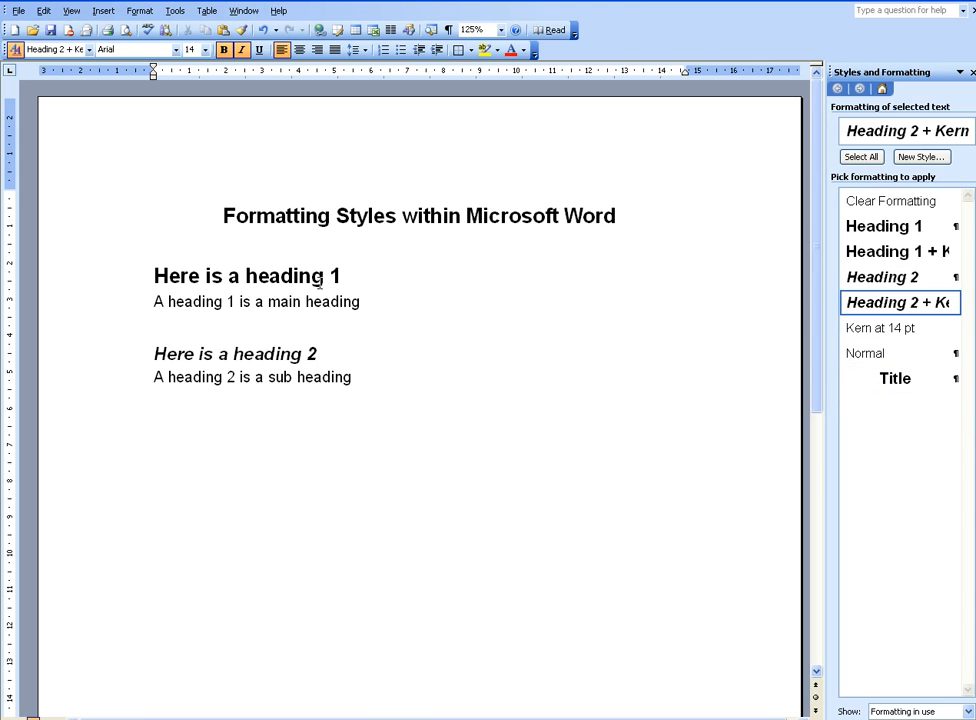
Apply the plain Heading 1 style to "Here is a heading 1" and Heading 2 to "Here is a heading 2"
{"action": "left_click", "coordinate": [107, 283]}
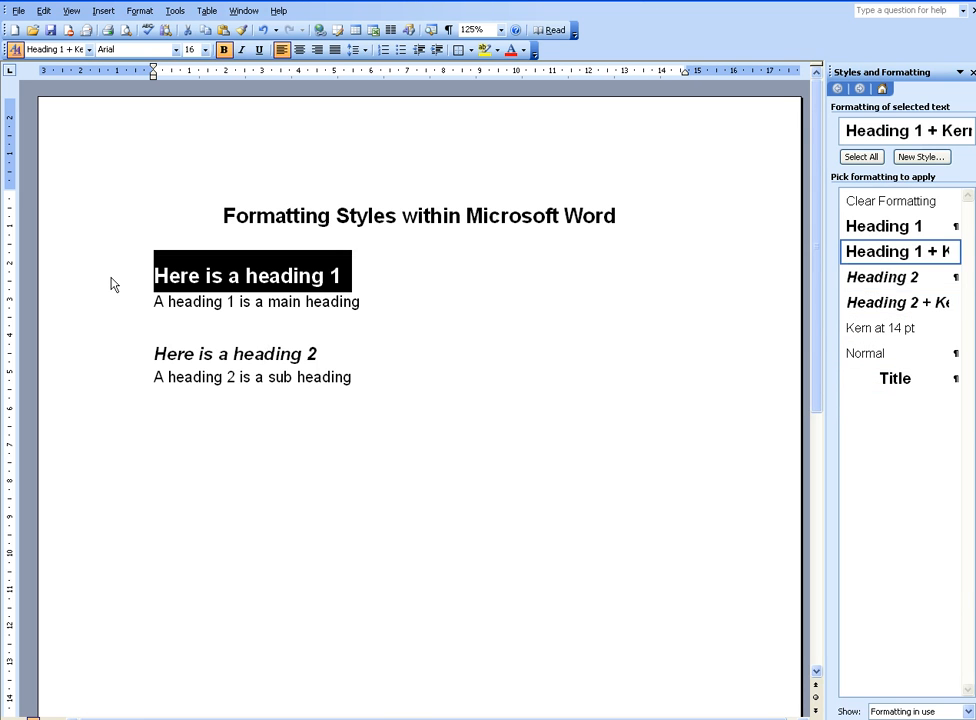
{"action": "left_click", "coordinate": [907, 229]}
{"action": "left_click", "coordinate": [118, 356]}
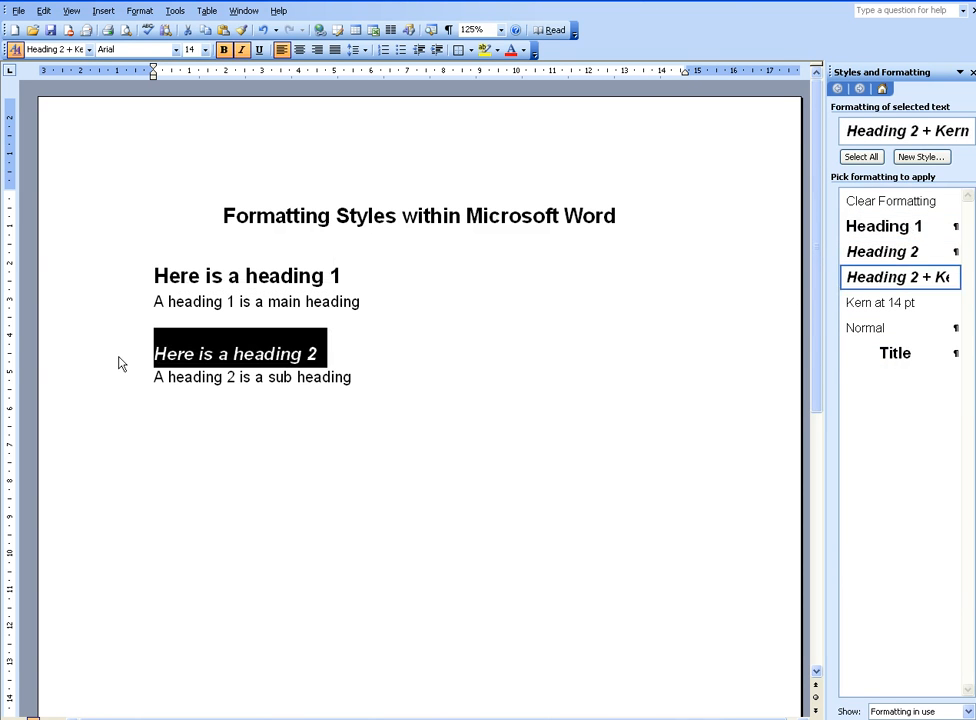
{"action": "left_click", "coordinate": [906, 252]}
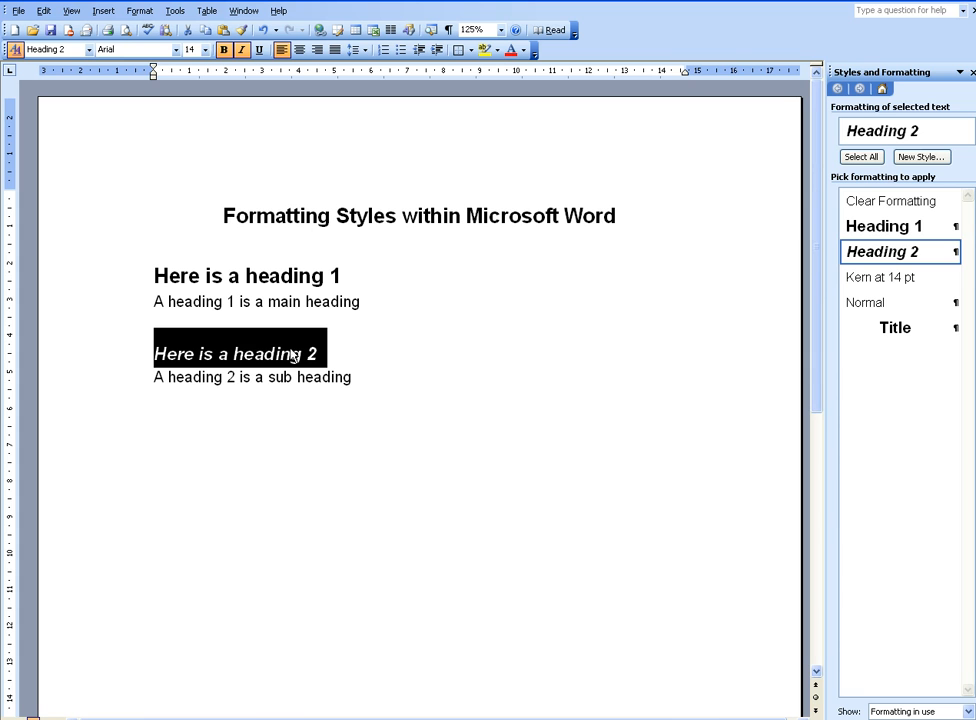
Modify the Title style to a 26 pt font size and blue font color
{"action": "left_click", "coordinate": [953, 329]}
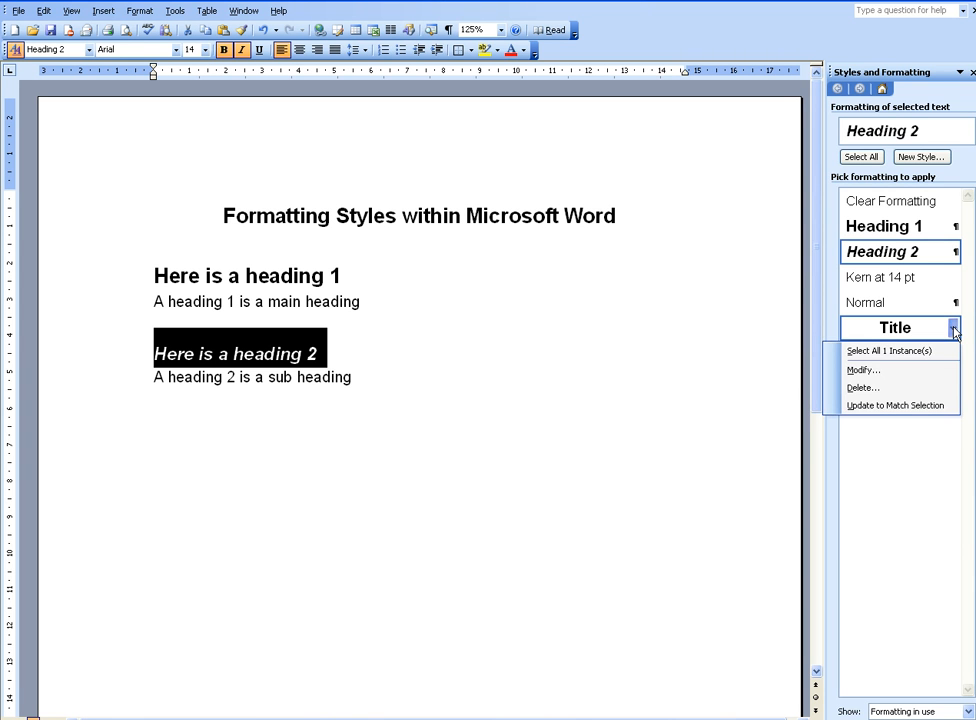
{"action": "left_click", "coordinate": [860, 370]}
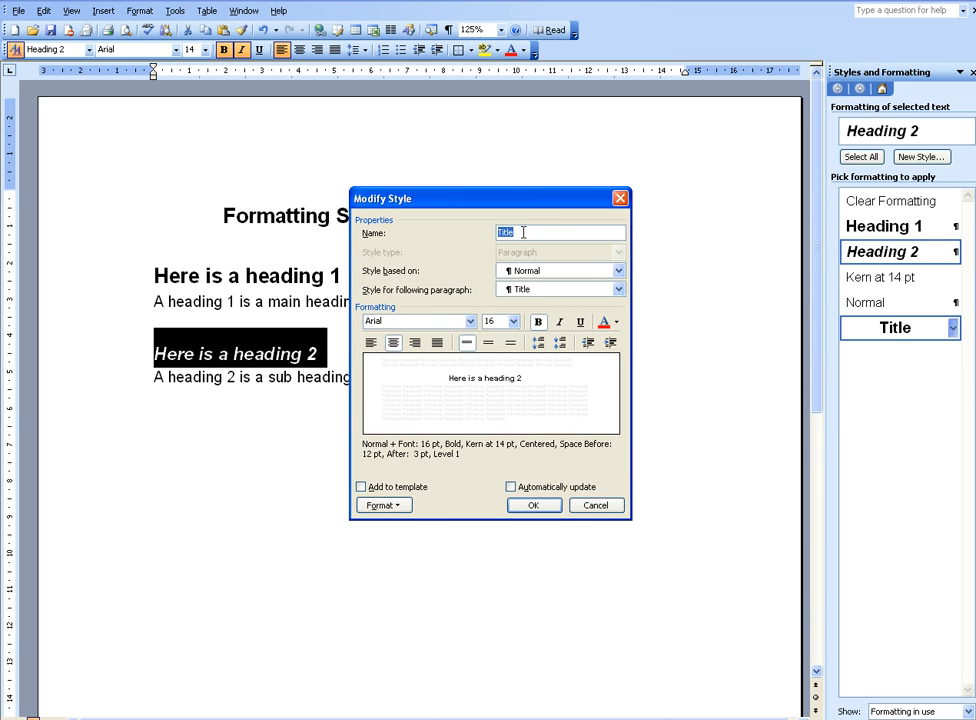
{"action": "left_click", "coordinate": [513, 321]}
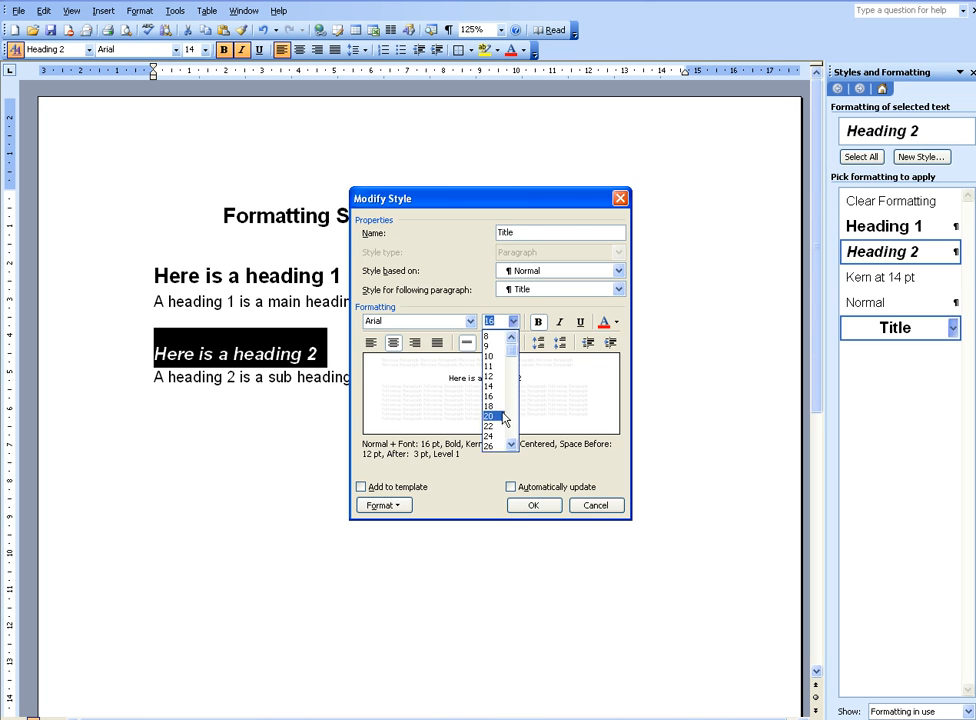
{"action": "left_click", "coordinate": [495, 446]}
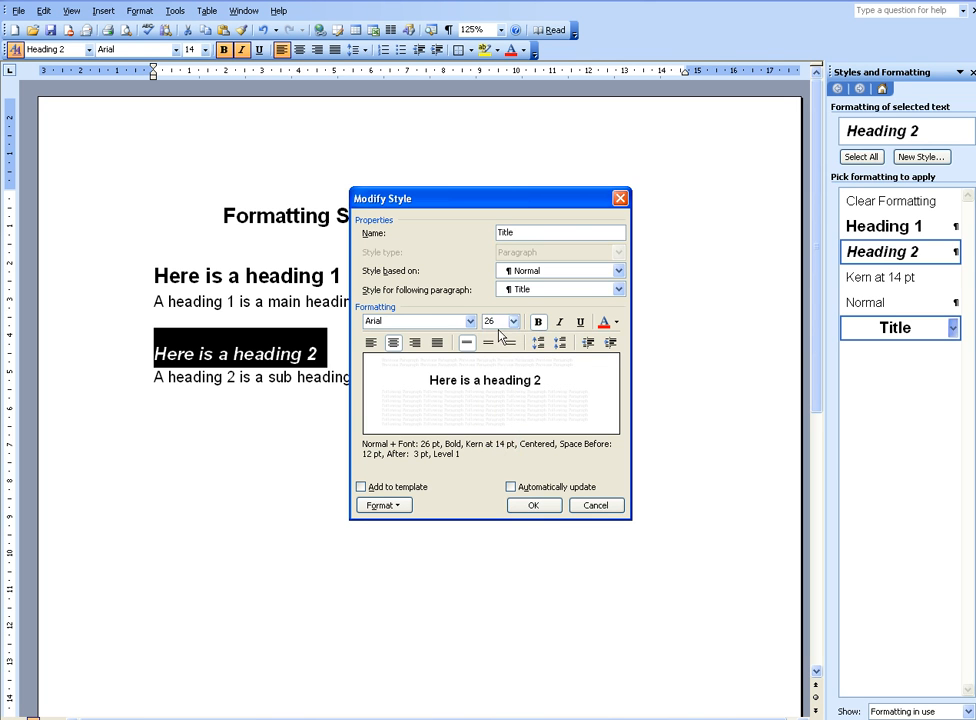
{"action": "left_click", "coordinate": [614, 323]}
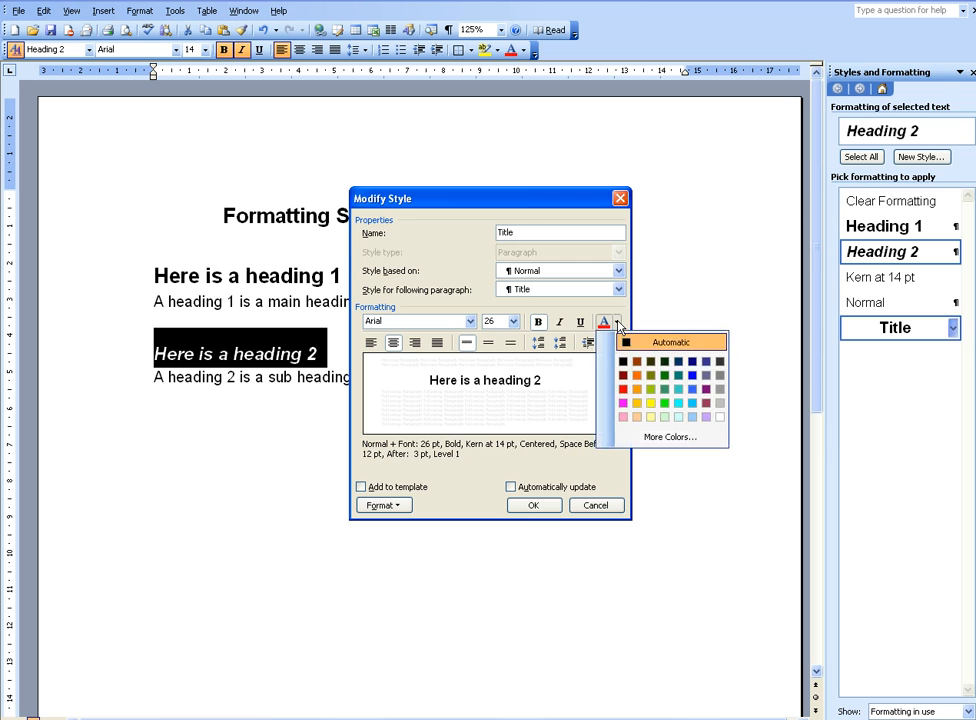
{"action": "left_click", "coordinate": [693, 376]}
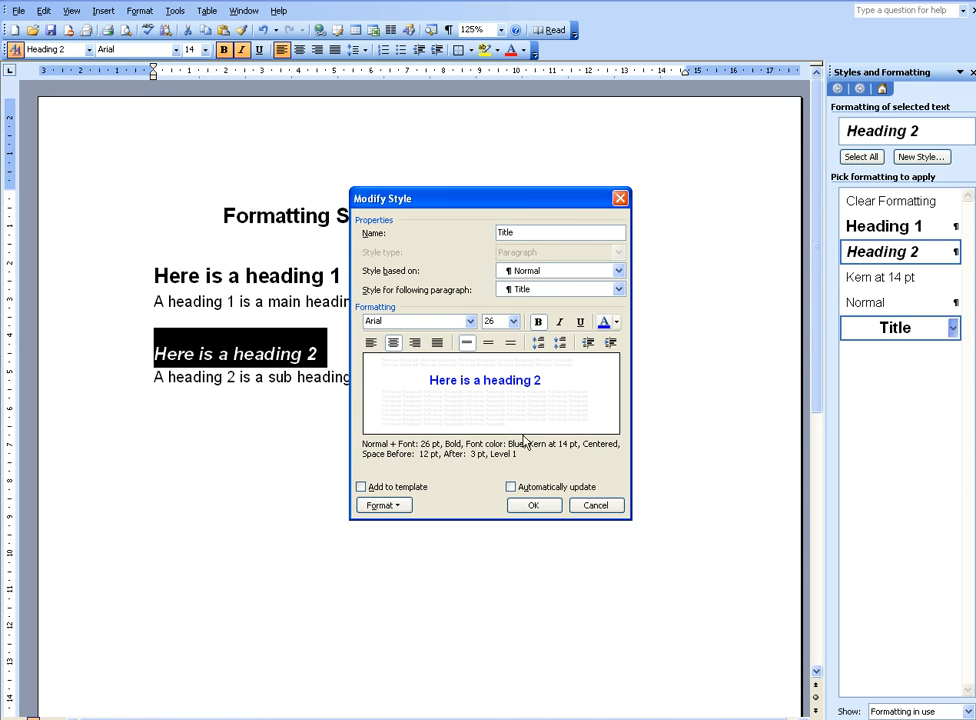
{"action": "left_click", "coordinate": [546, 508]}
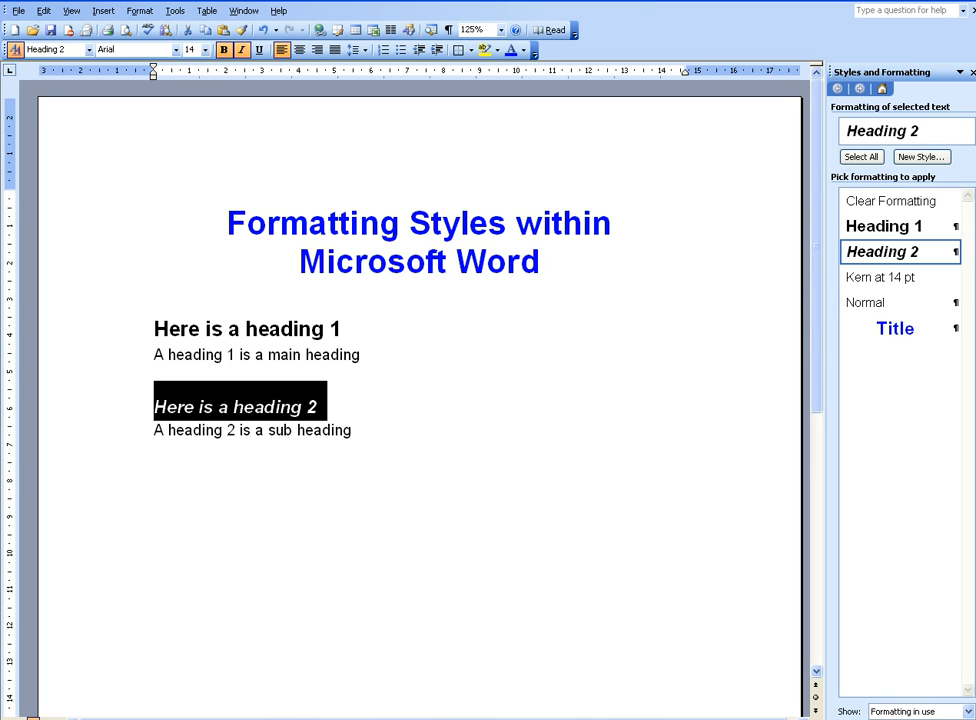
Set the font size of the Heading 1 style to 18 pt
{"action": "left_click", "coordinate": [953, 229]}
{"action": "key", "text": "Down"}
{"action": "key", "text": "Down"}
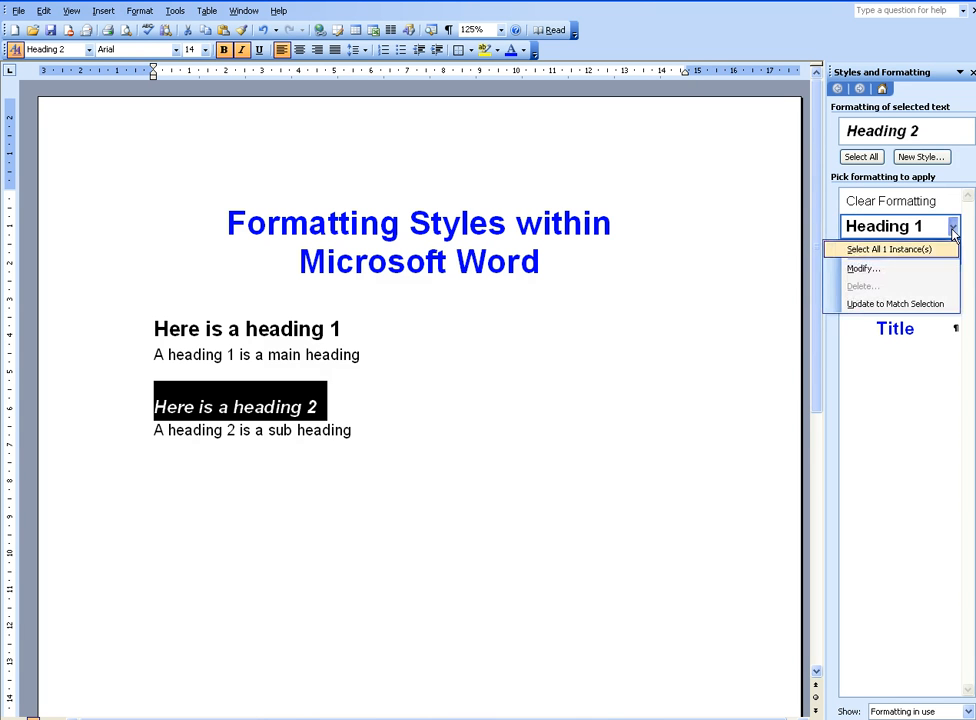
{"action": "left_click", "coordinate": [897, 268]}
{"action": "left_click", "coordinate": [513, 321]}
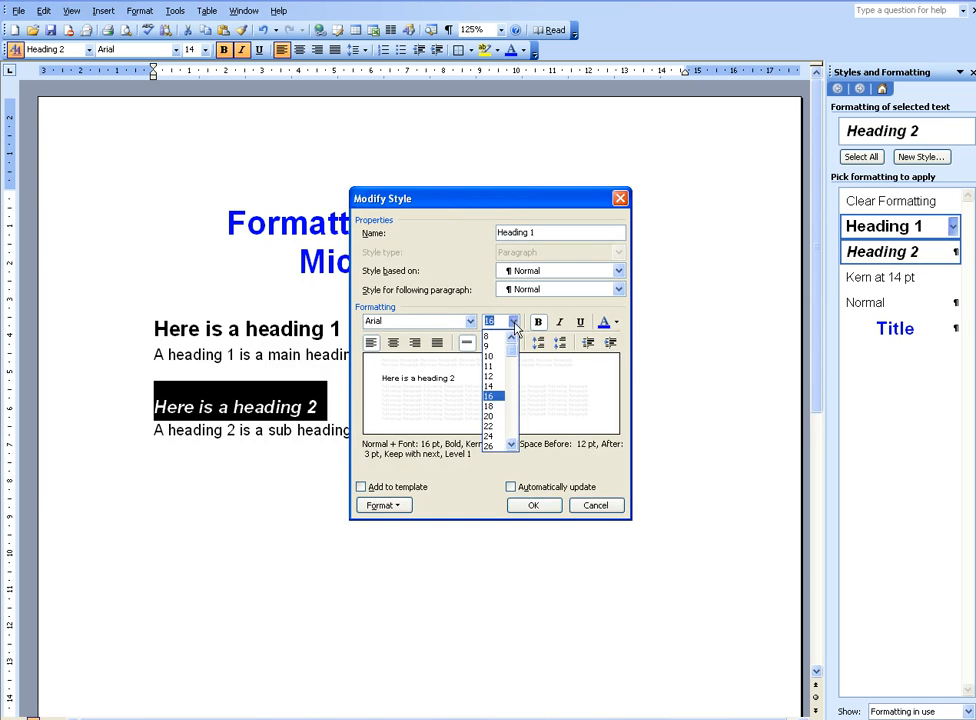
{"action": "left_click", "coordinate": [497, 405]}
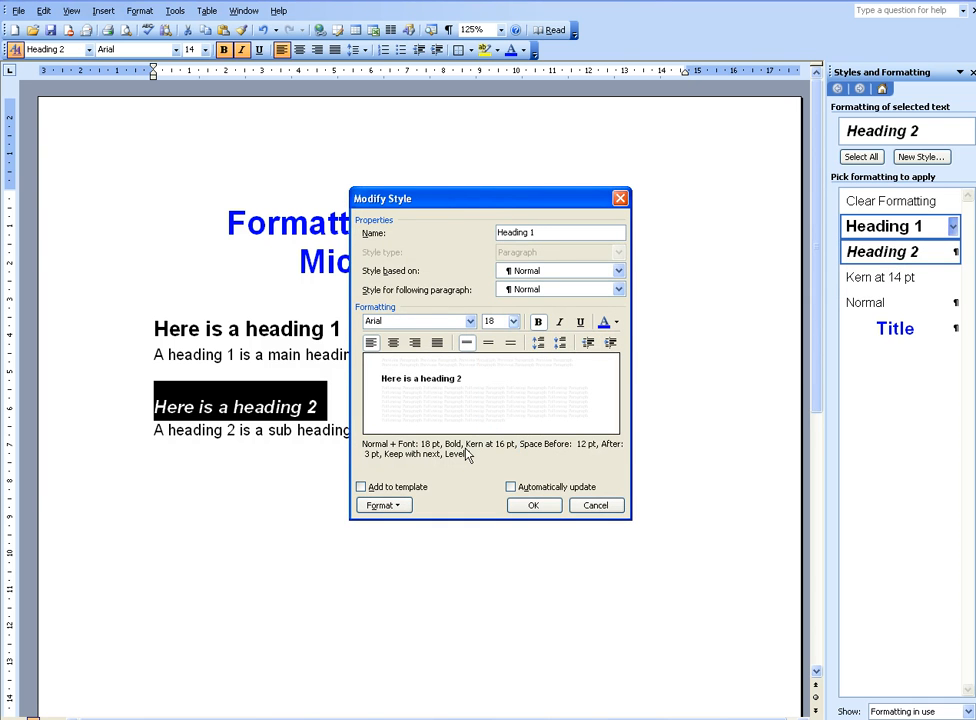
Set the Heading 1 style's paragraph spacing to 6 pt before and 6 pt after, and apply the style changes
{"action": "left_click", "coordinate": [398, 508]}
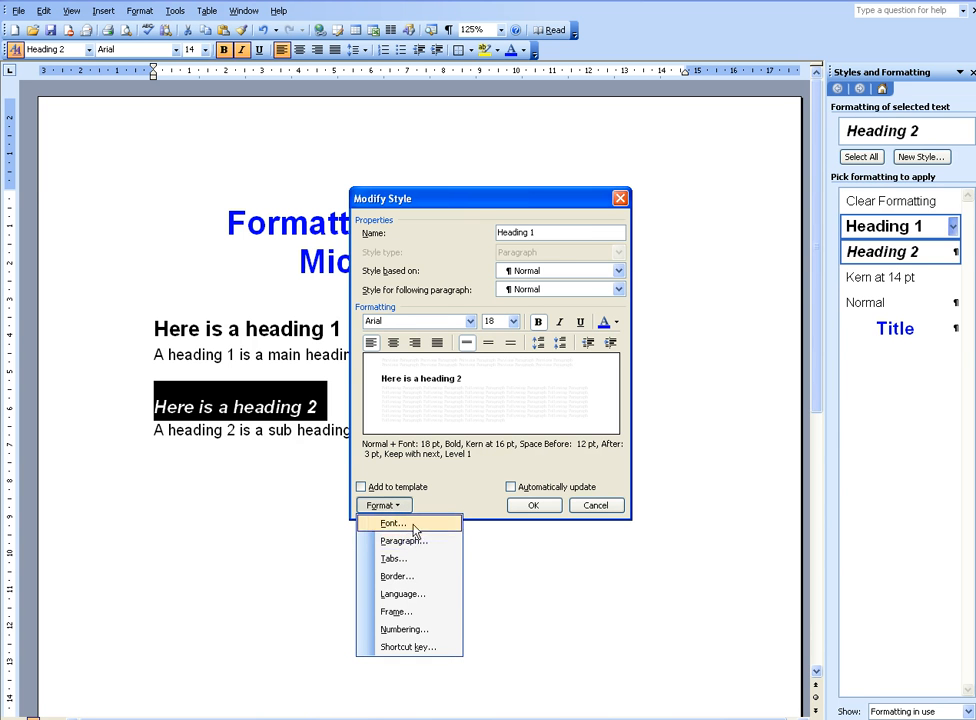
{"action": "left_click", "coordinate": [417, 542]}
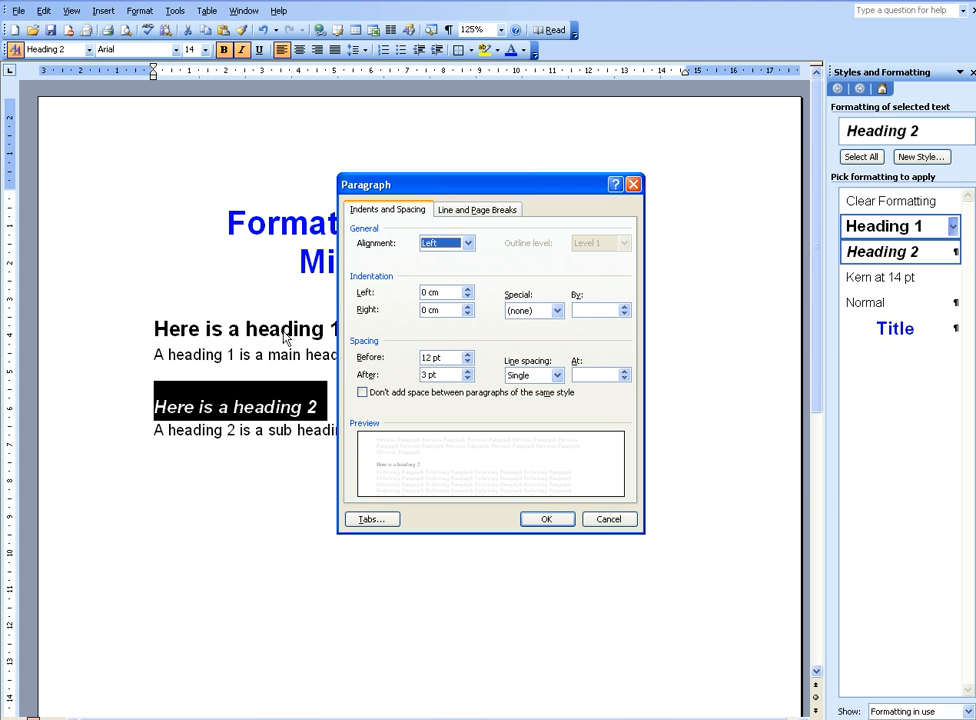
{"action": "left_click", "coordinate": [467, 361]}
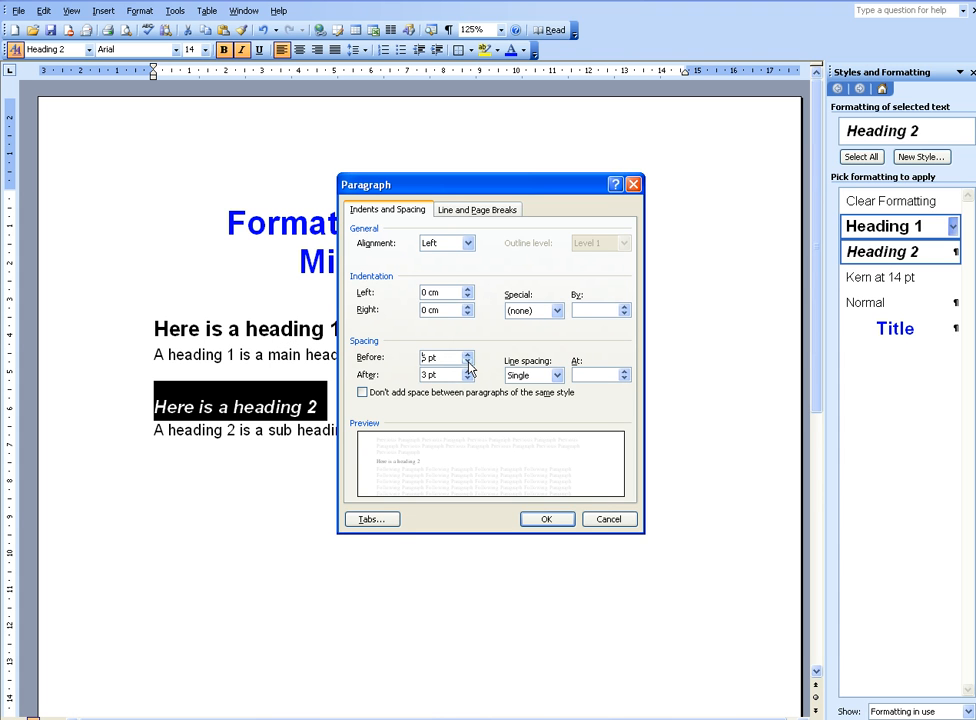
{"action": "left_click", "coordinate": [467, 363]}
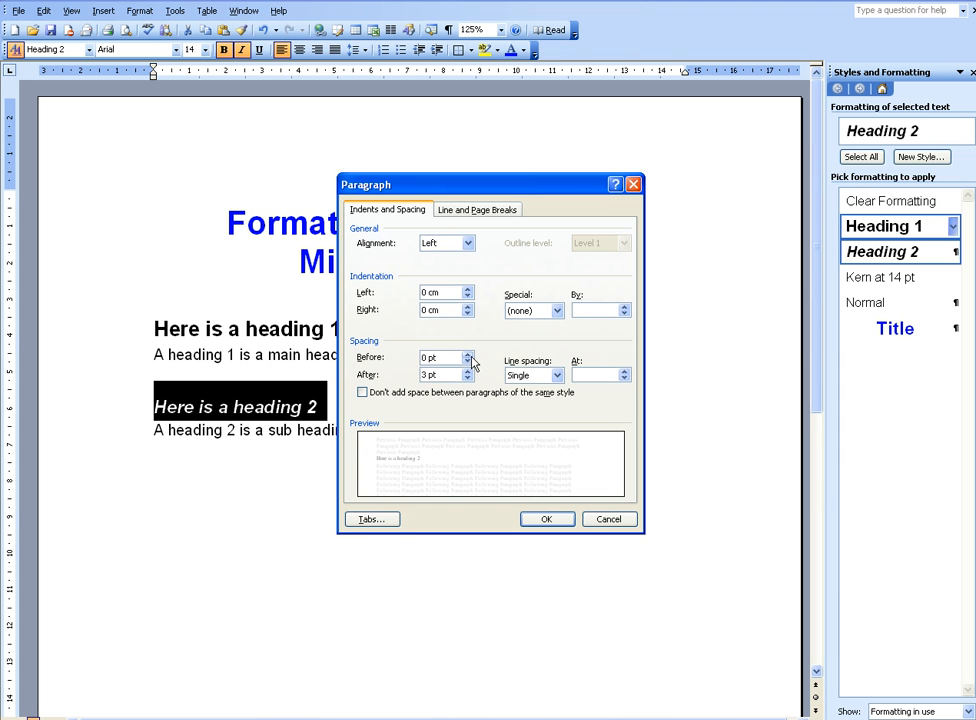
{"action": "left_click", "coordinate": [467, 355]}
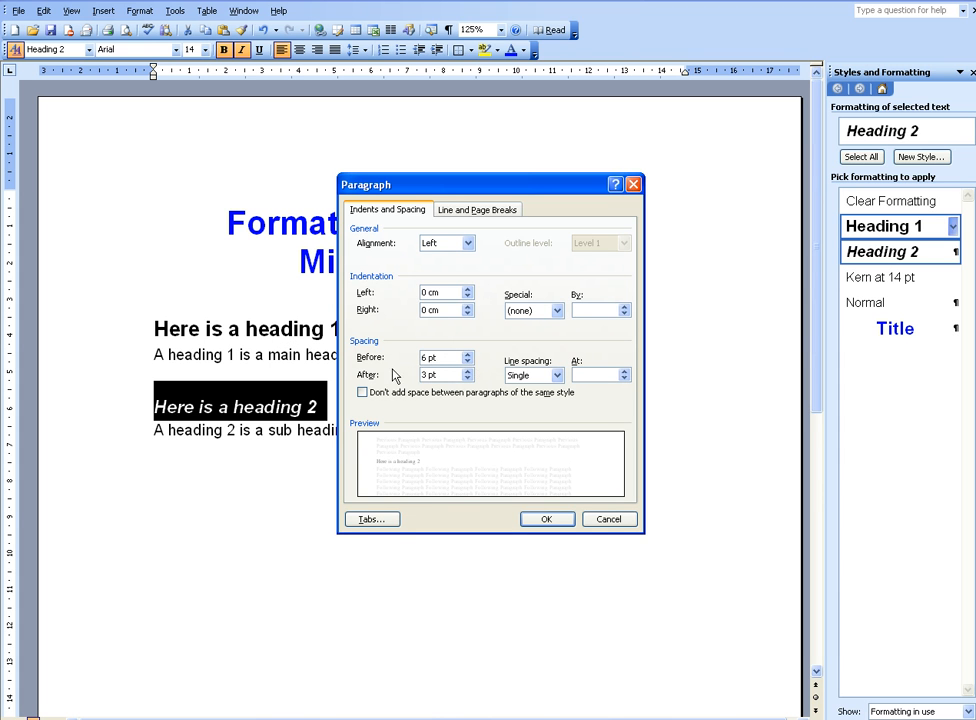
{"action": "left_click", "coordinate": [467, 371]}
{"action": "left_click", "coordinate": [467, 371]}
{"action": "left_click", "coordinate": [553, 521]}
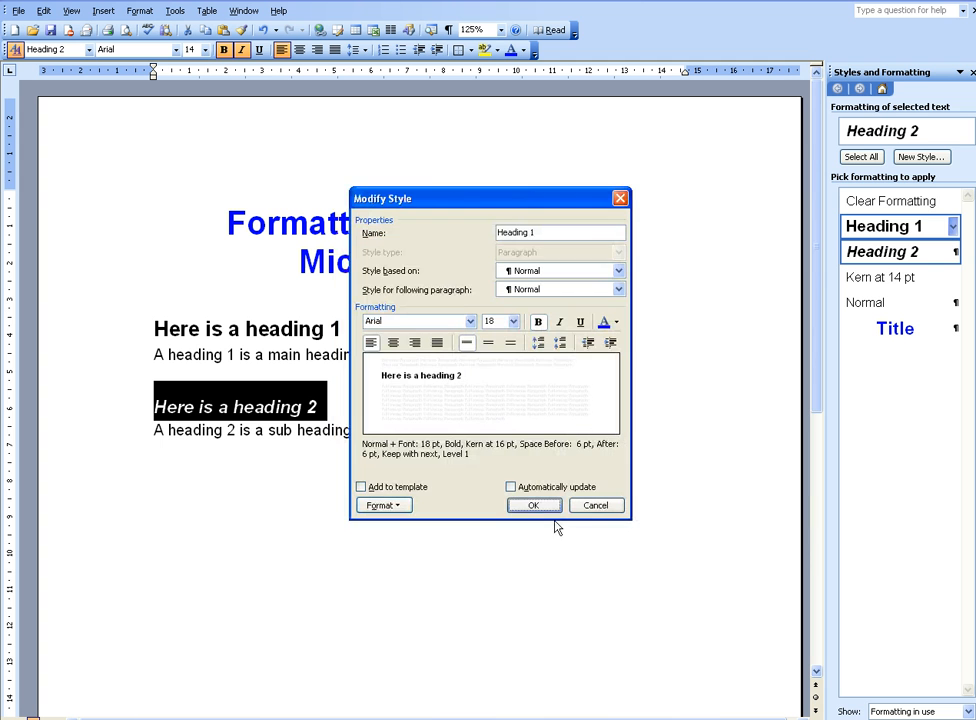
{"action": "left_click", "coordinate": [390, 505]}
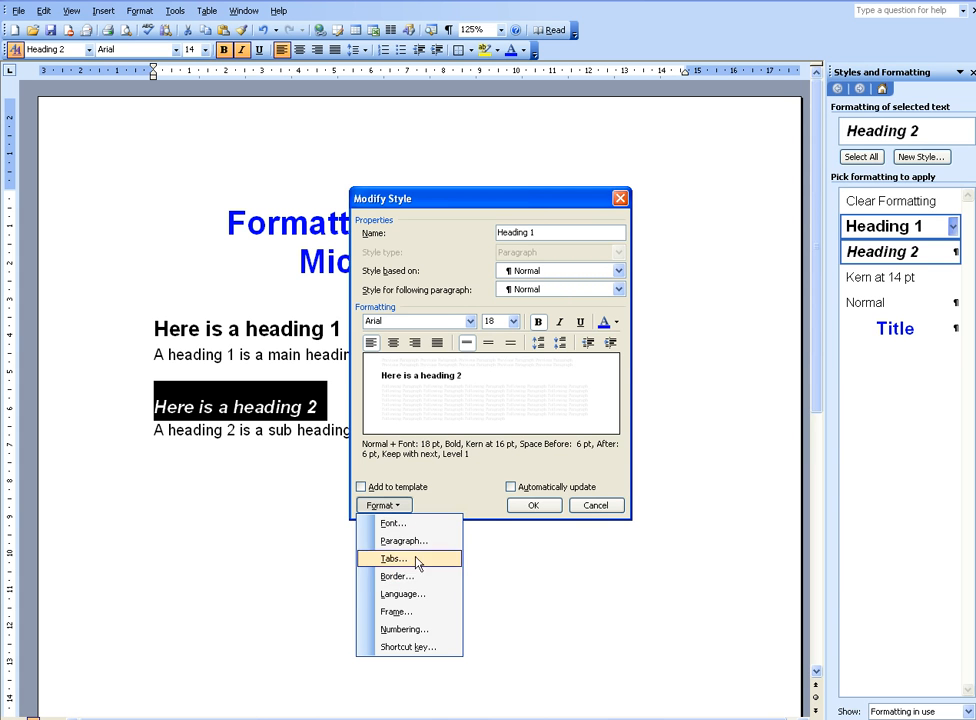
{"action": "left_click", "coordinate": [442, 473]}
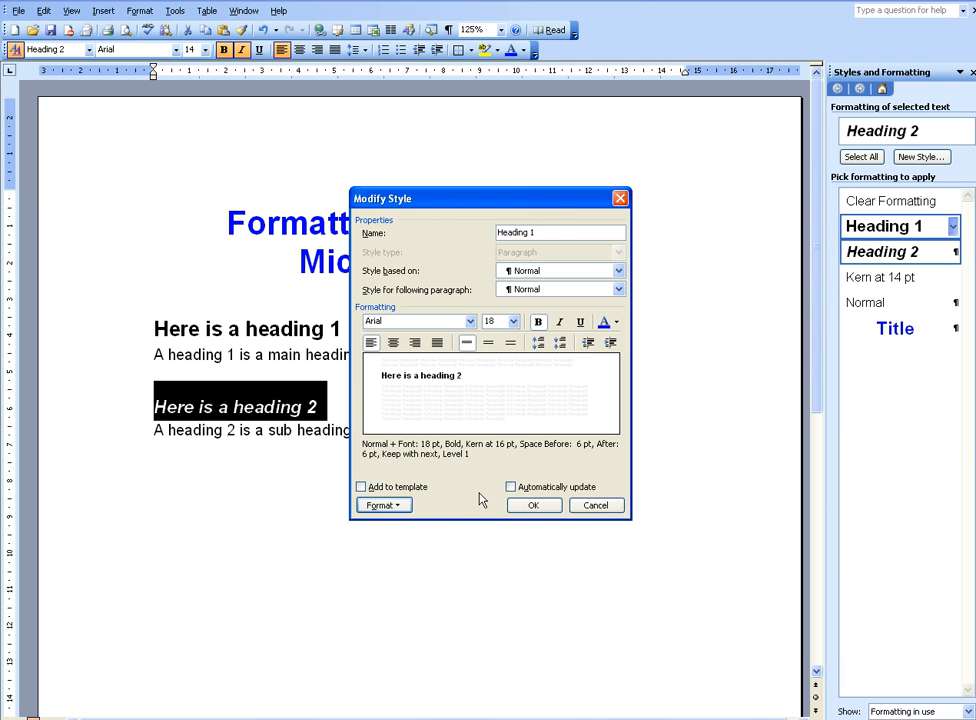
{"action": "left_click", "coordinate": [531, 505]}
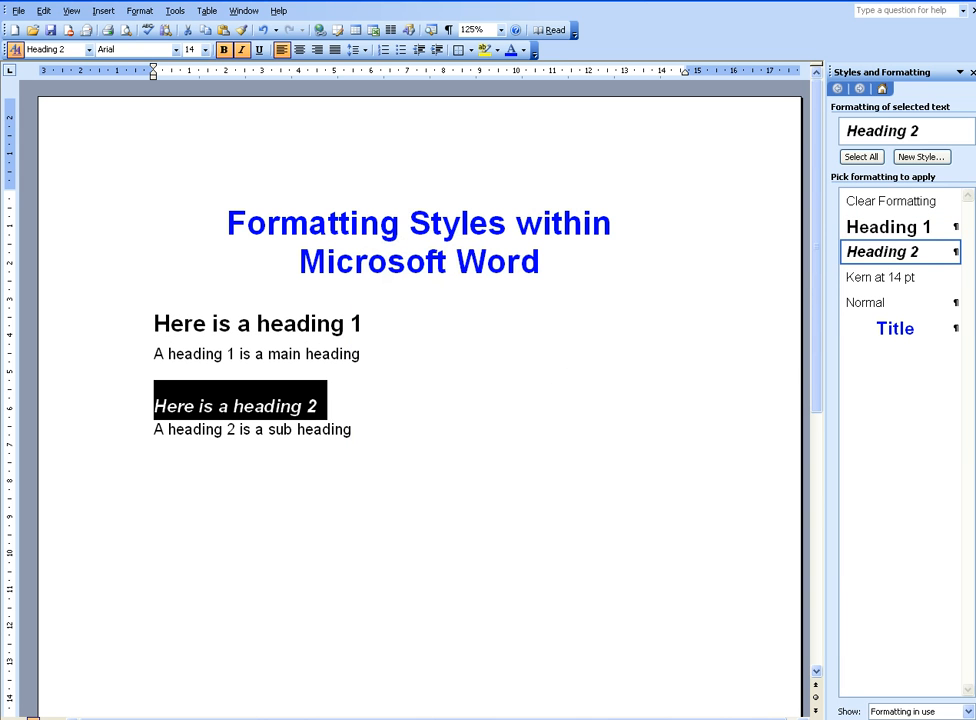
Remove italics from the Heading 2 style and set its font size to 16 pt
{"action": "left_click", "coordinate": [954, 253]}
{"action": "left_click", "coordinate": [910, 294]}
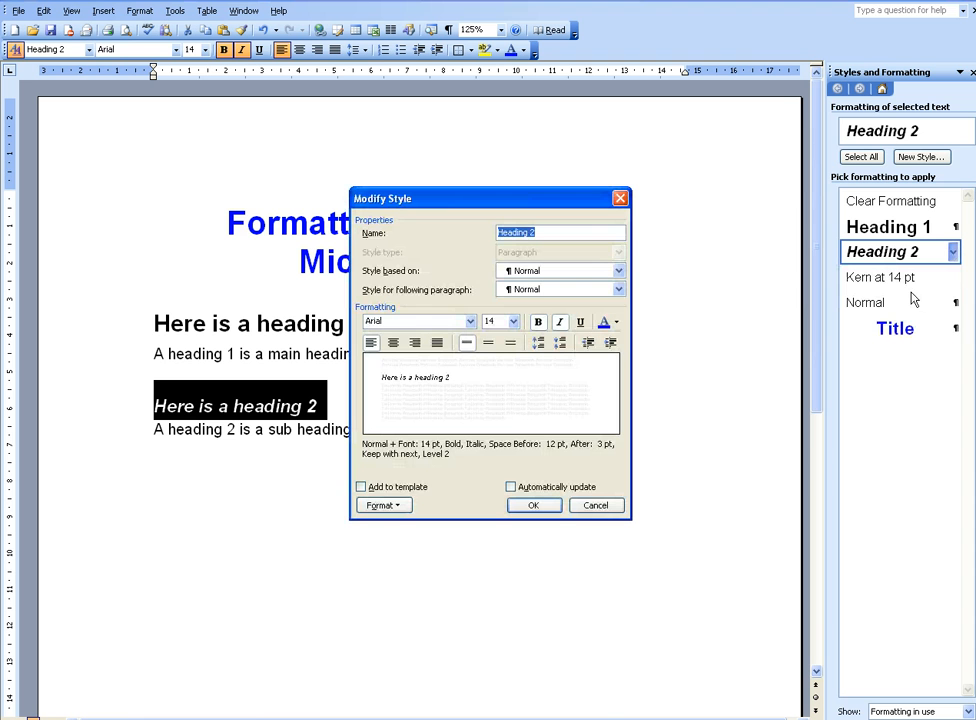
{"action": "left_click", "coordinate": [560, 321]}
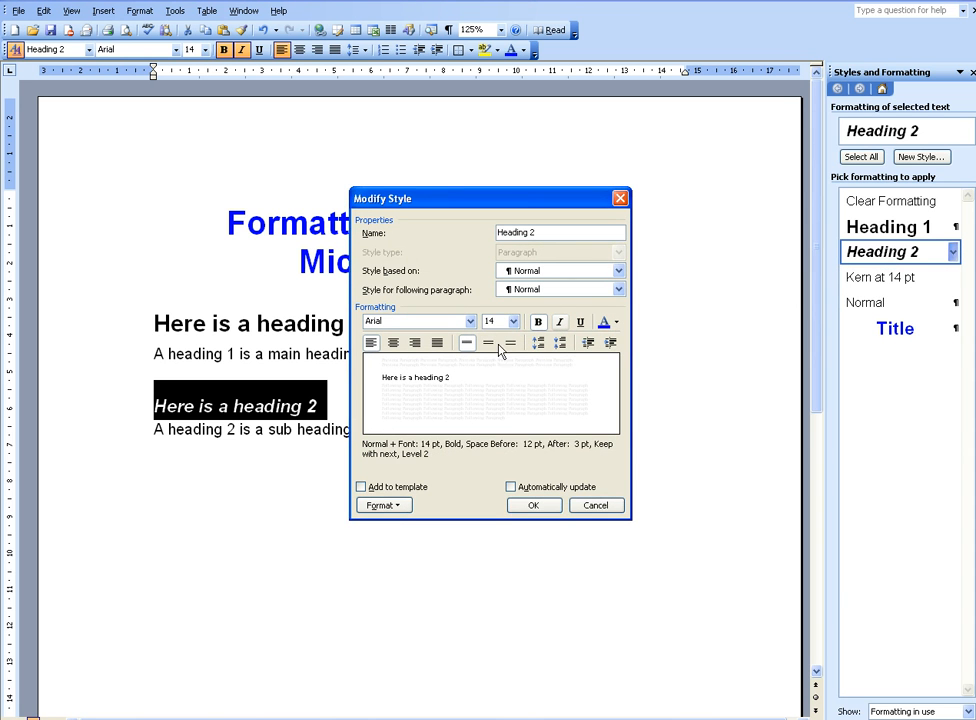
{"action": "left_click", "coordinate": [513, 321]}
{"action": "left_click", "coordinate": [498, 403]}
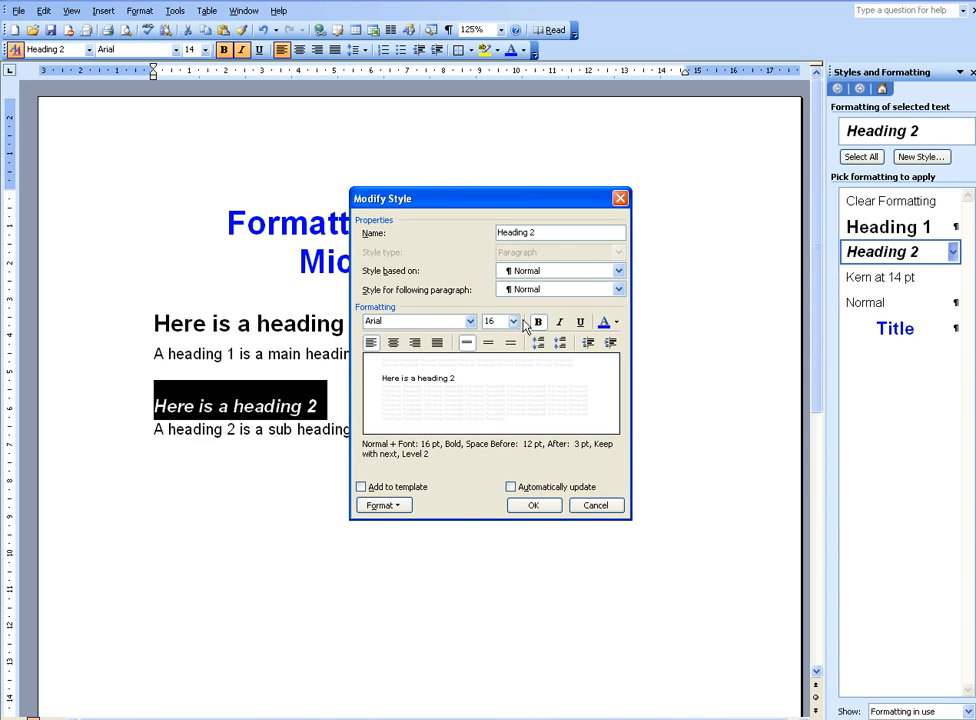
Set the Heading 2 style's paragraph spacing before to 6 pt and apply the style changes
{"action": "left_click", "coordinate": [386, 505]}
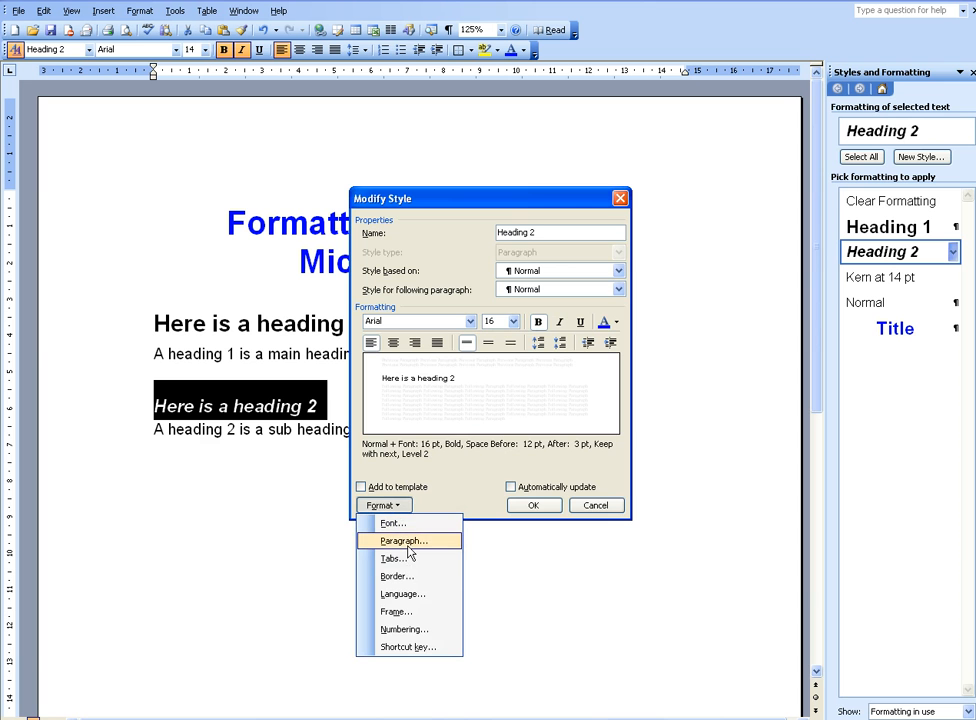
{"action": "left_click", "coordinate": [404, 541]}
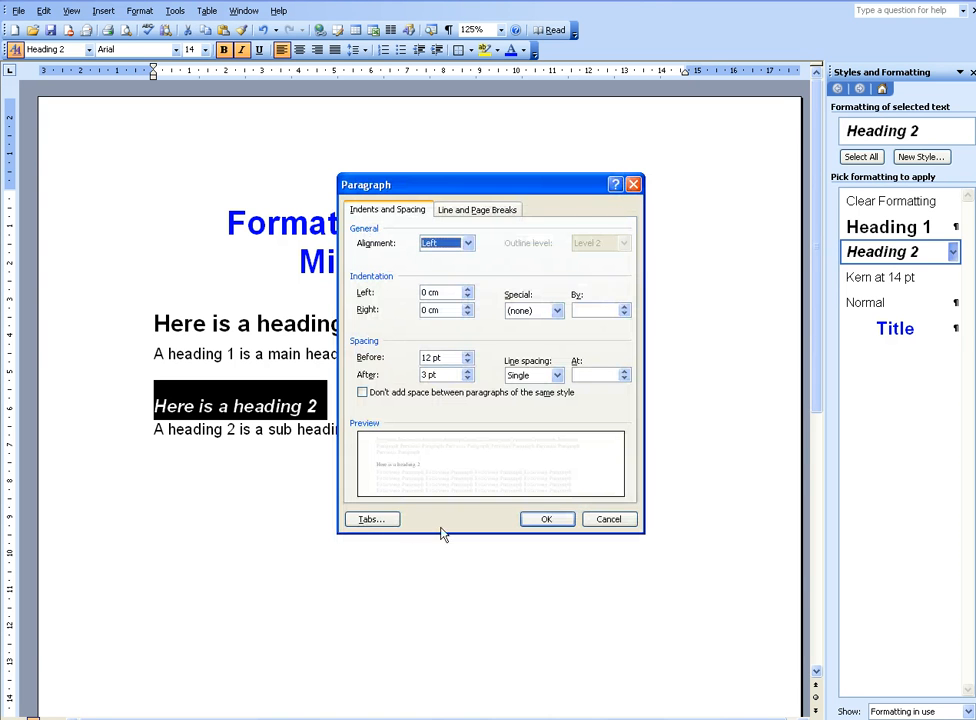
{"action": "left_click", "coordinate": [467, 361]}
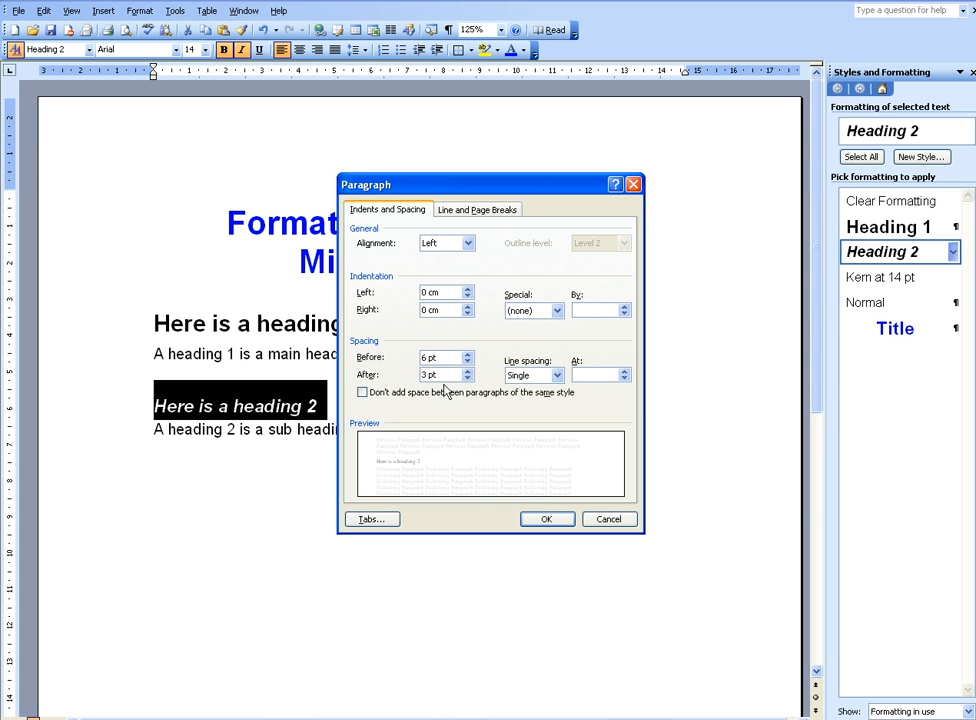
{"action": "left_click", "coordinate": [548, 520]}
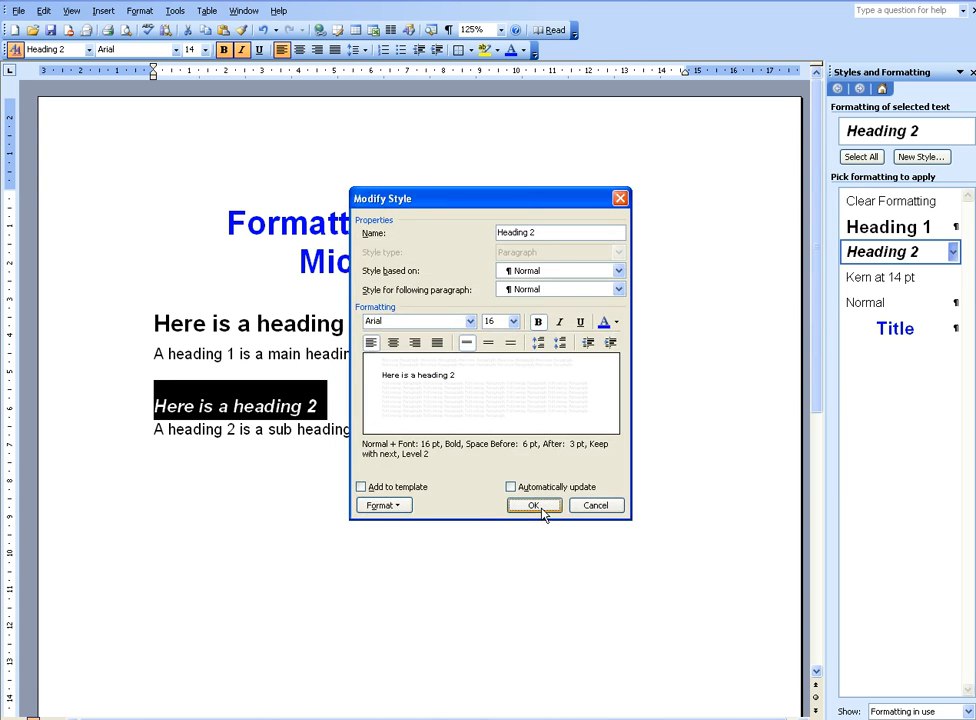
{"action": "left_click", "coordinate": [543, 508]}
{"action": "left_click", "coordinate": [363, 429]}
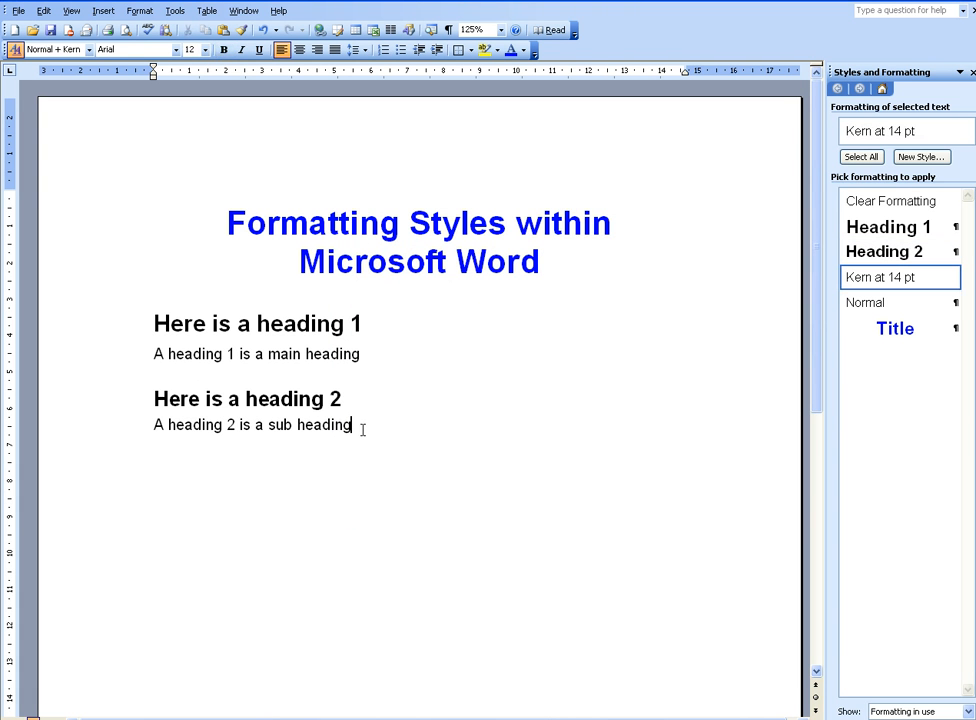